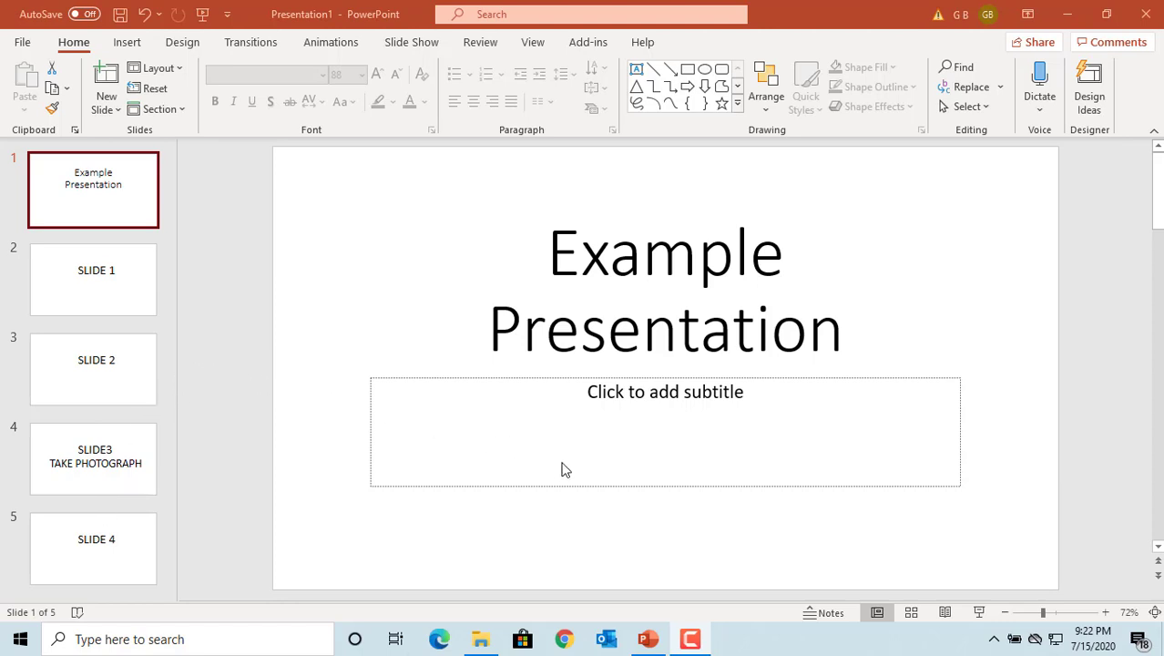
Switch the presentation to Slide Sorter view to see all five slide thumbnails
{"action": "left_click", "coordinate": [911, 615]}
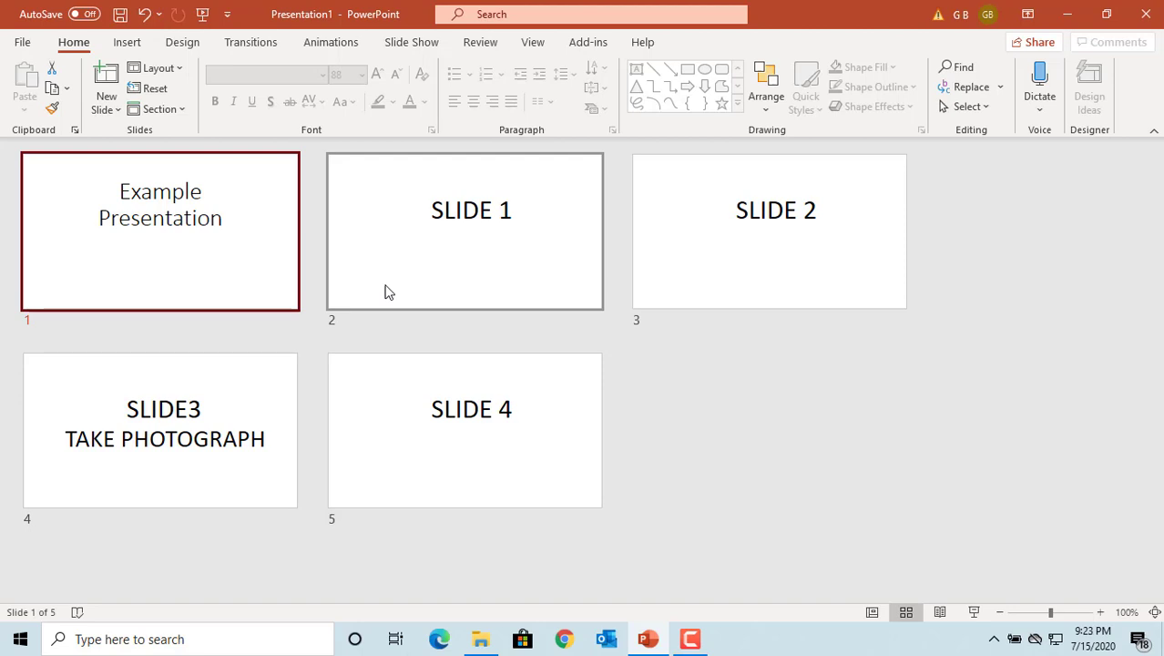
Try multi-selecting slides in the sorter, then leave only the title slide selected
{"action": "left_click", "coordinate": [225, 420], "text": "shift"}
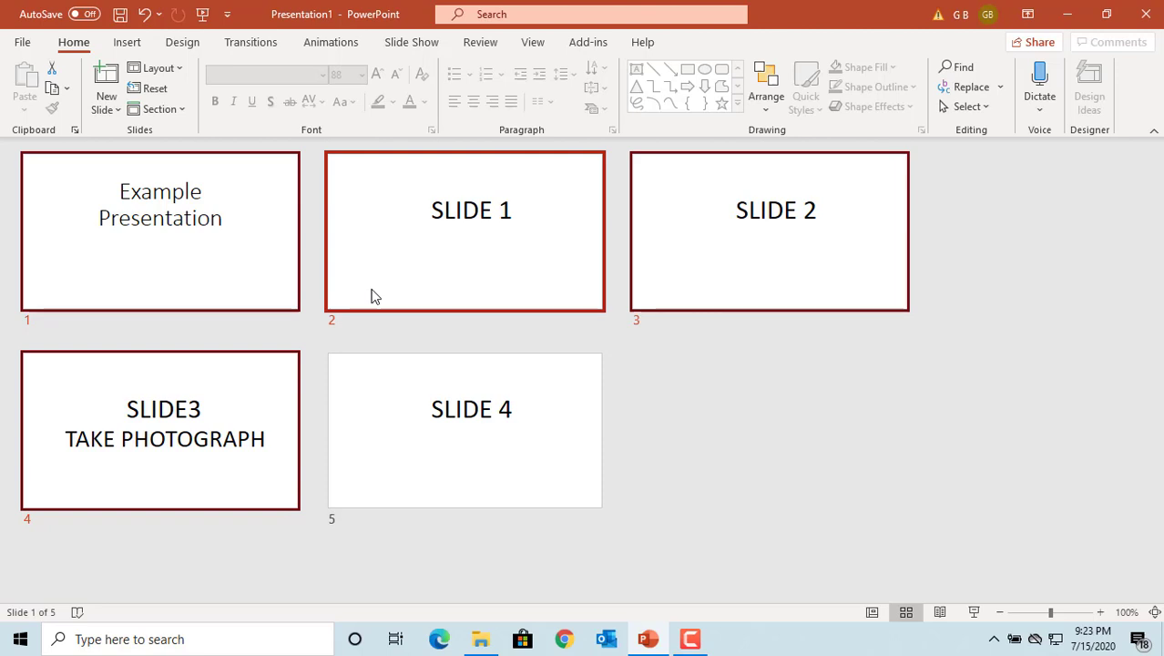
{"action": "left_click", "coordinate": [278, 264]}
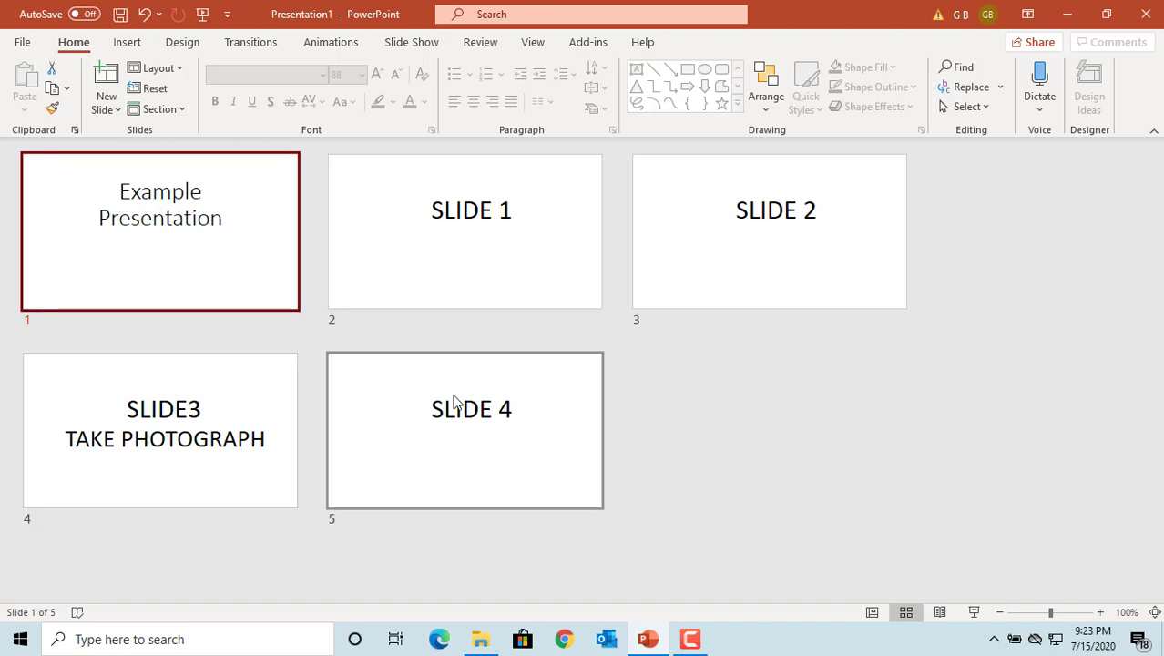
{"action": "left_click", "coordinate": [454, 402], "text": "ctrl"}
{"action": "left_click", "coordinate": [717, 247], "text": "ctrl"}
{"action": "left_click", "coordinate": [258, 250]}
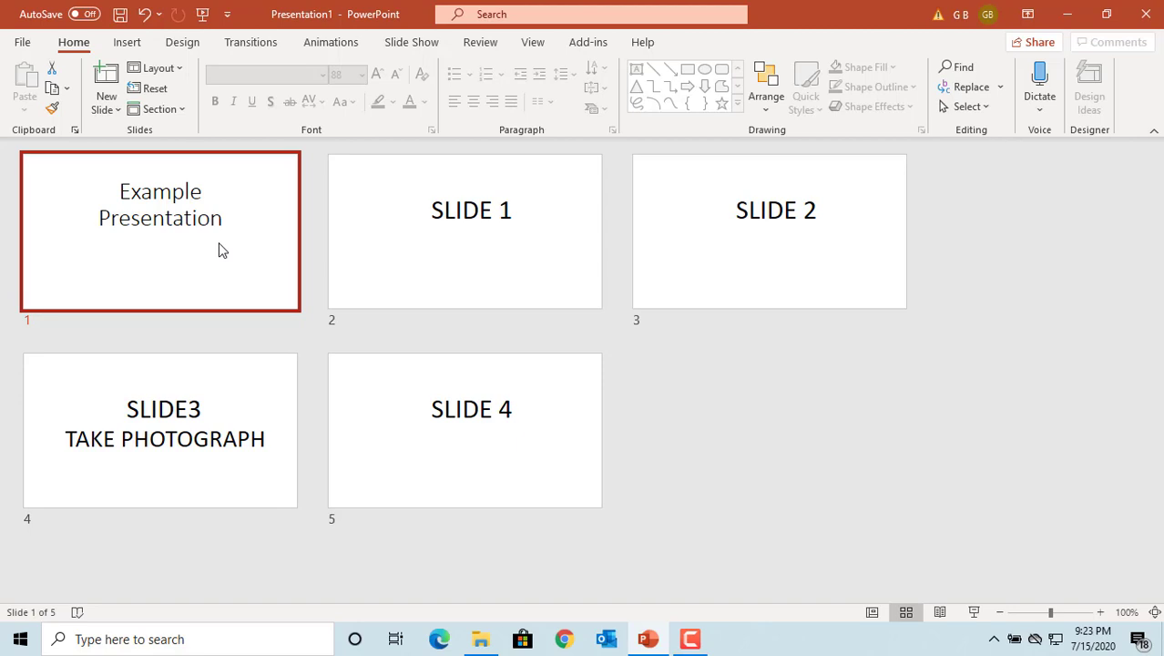
Apply the Curtains transition (06.00 seconds) to the title slide and preview it
{"action": "left_click", "coordinate": [256, 48]}
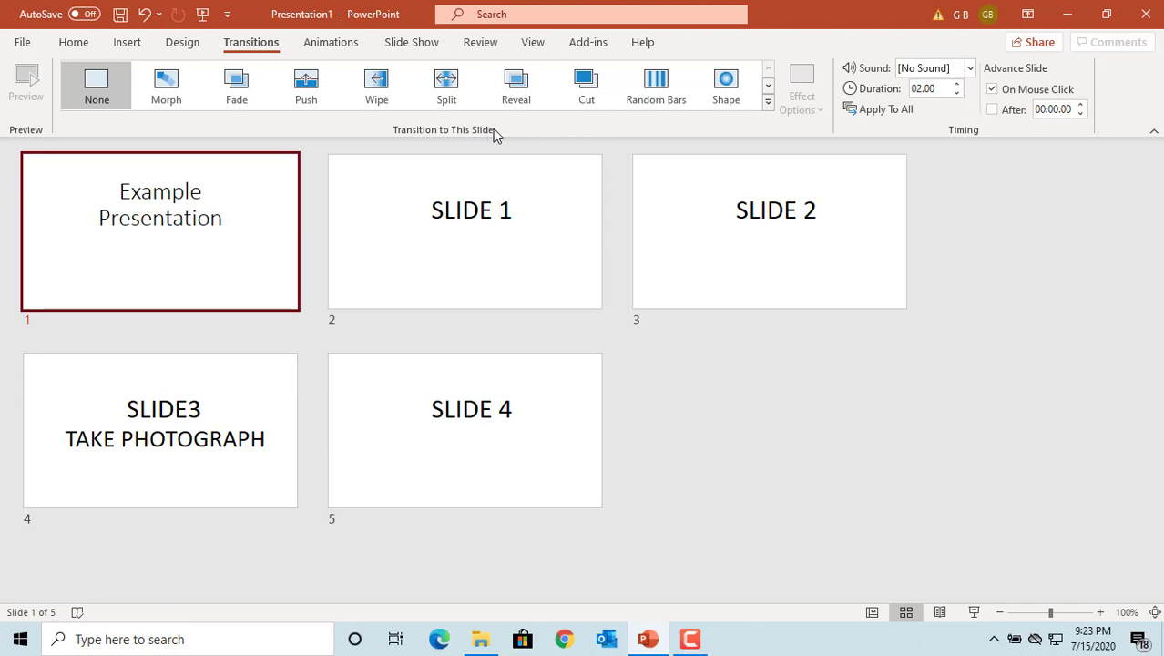
{"action": "left_click", "coordinate": [769, 103]}
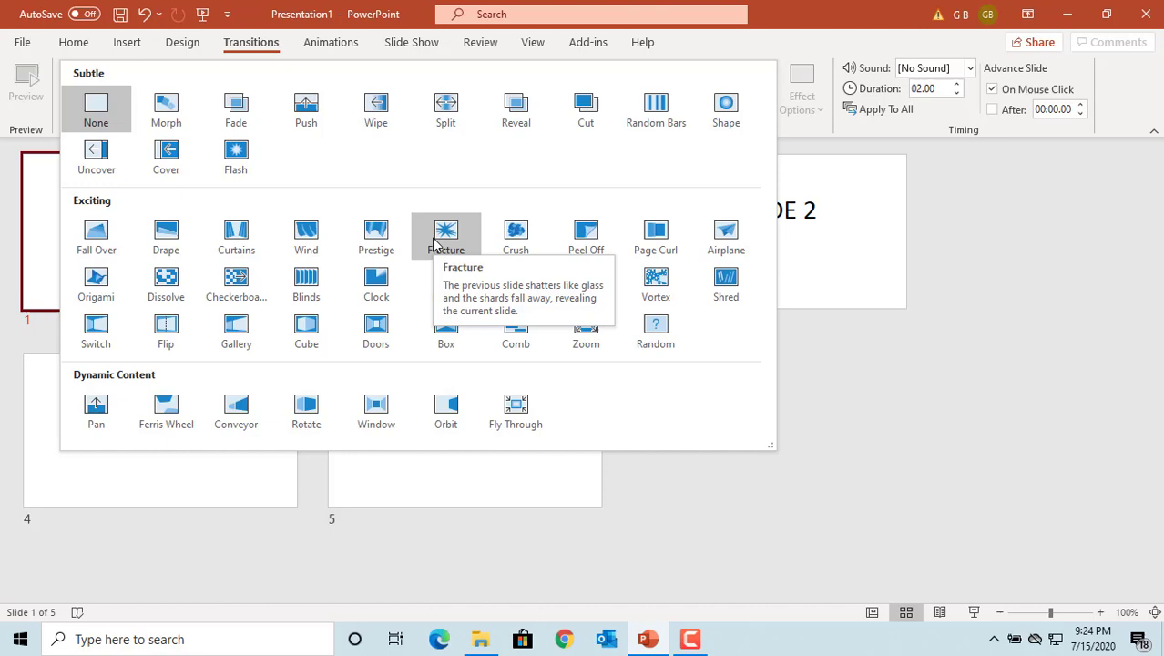
{"action": "left_click", "coordinate": [239, 235]}
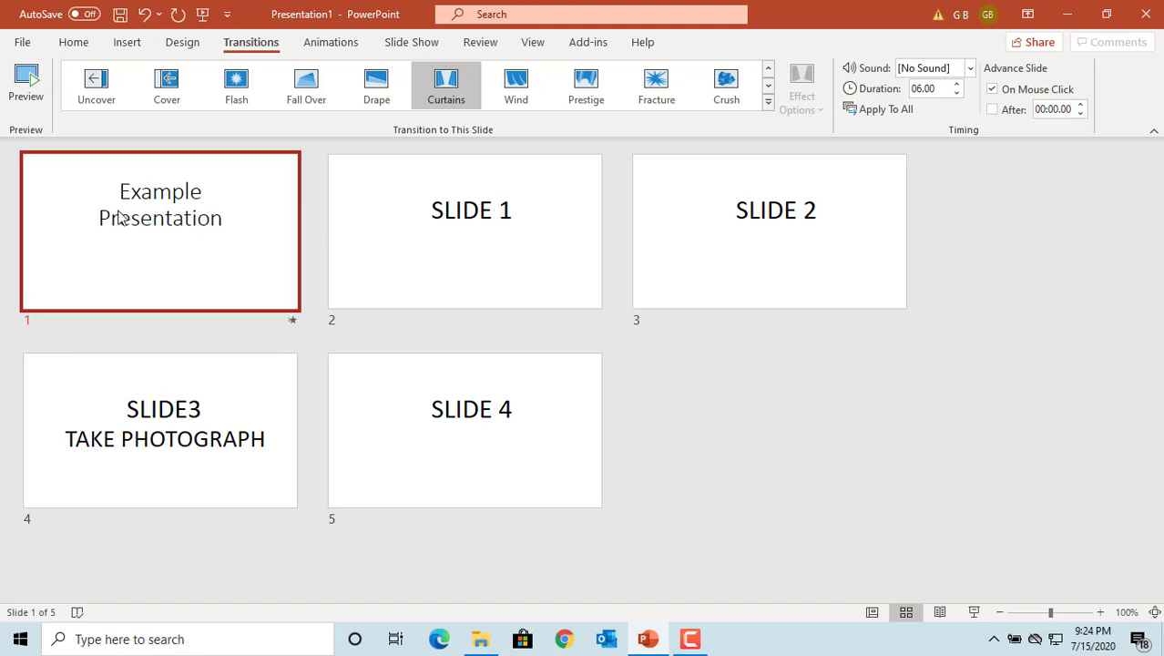
{"action": "left_click", "coordinate": [27, 86]}
Apply Random Bars to slide 2 and Push to slide 3
{"action": "left_click", "coordinate": [474, 256]}
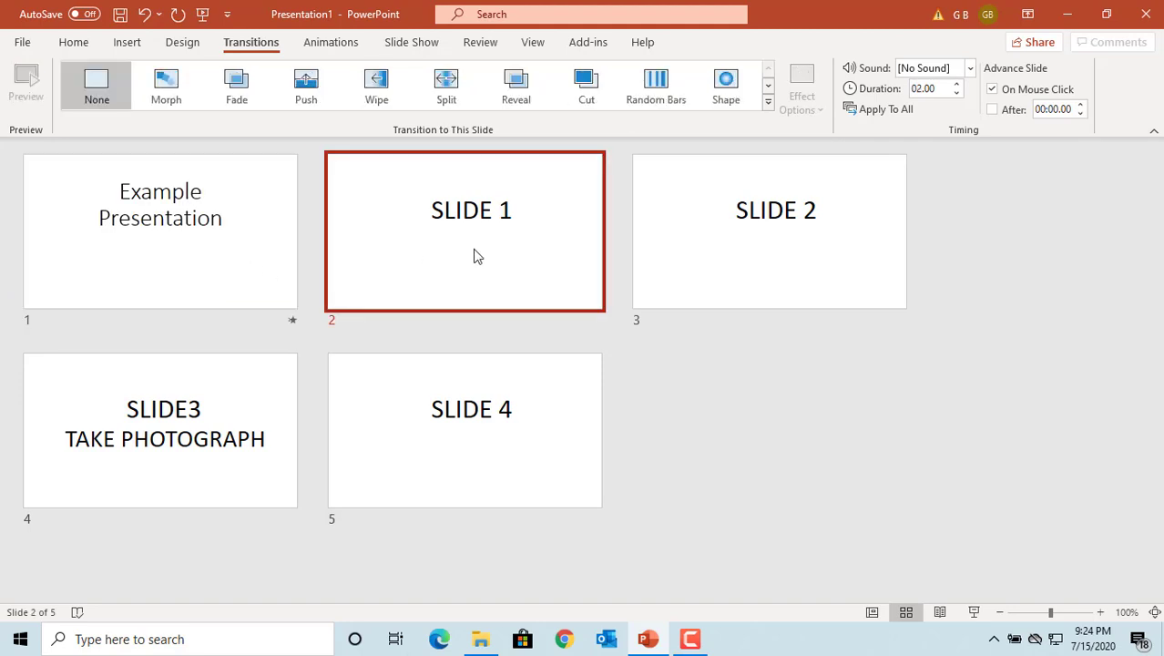
{"action": "left_click", "coordinate": [656, 86]}
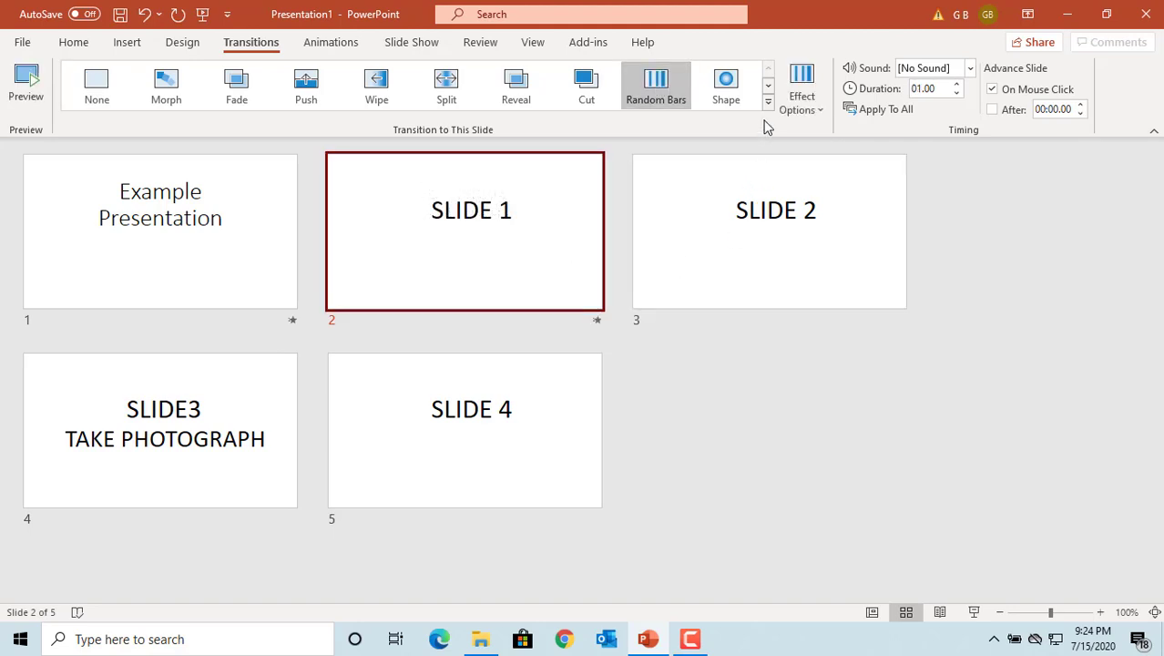
{"action": "left_click", "coordinate": [759, 249]}
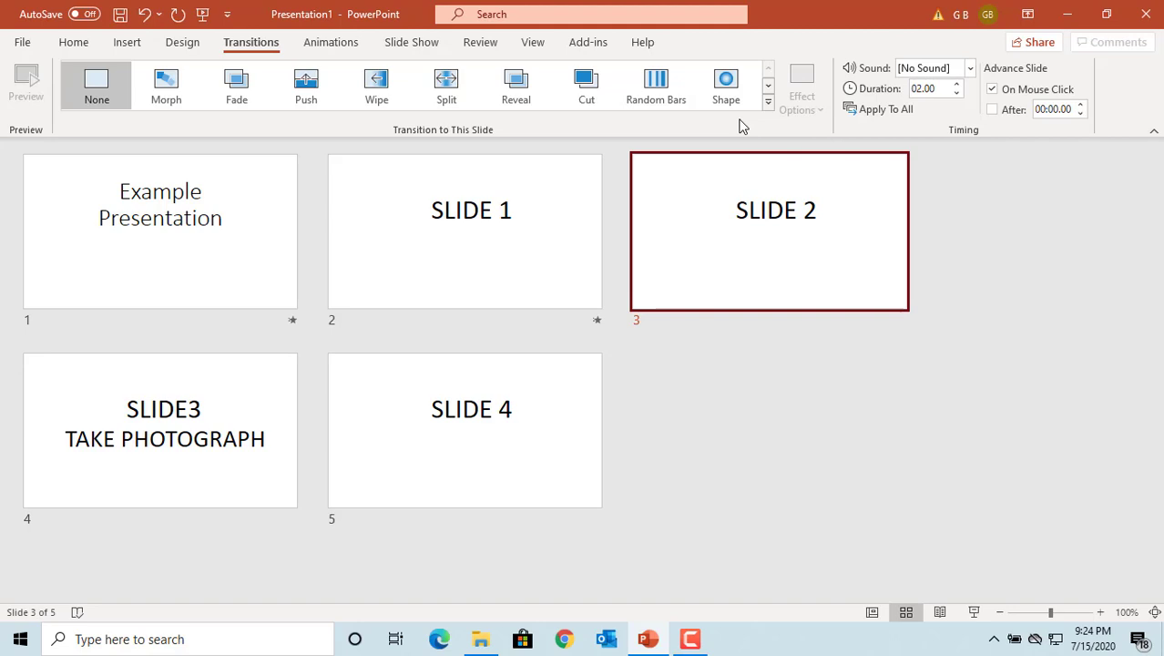
{"action": "left_click", "coordinate": [307, 86]}
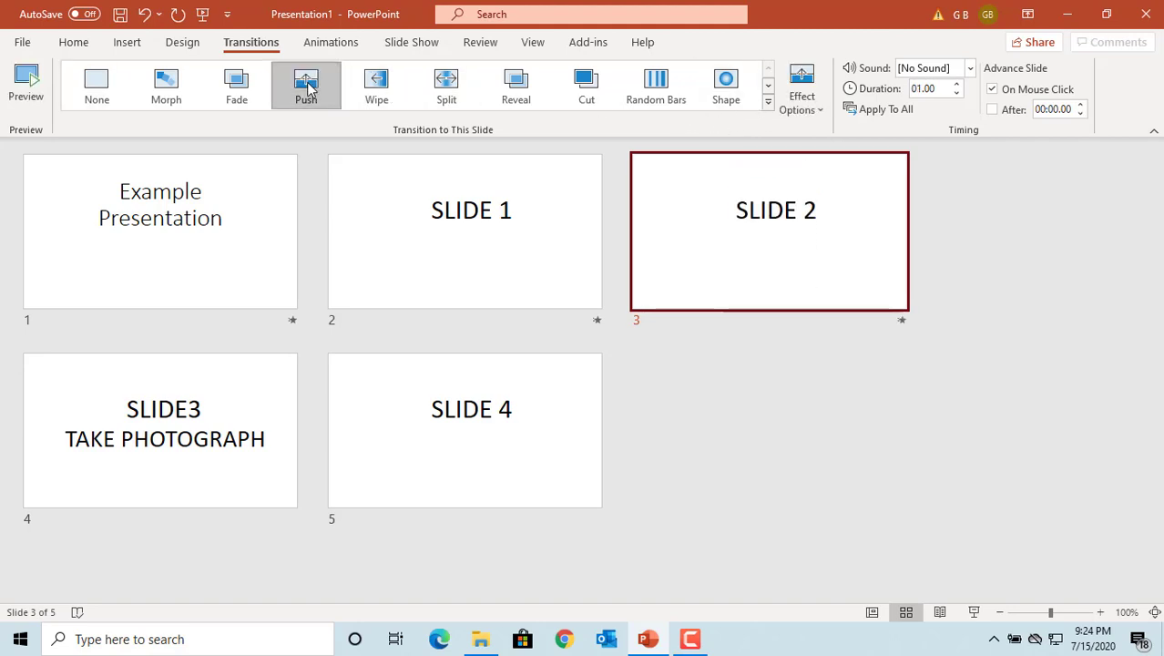
Apply Peel Off to slide 4 and Fracture to slide 5 from the full transitions gallery
{"action": "left_click", "coordinate": [189, 405]}
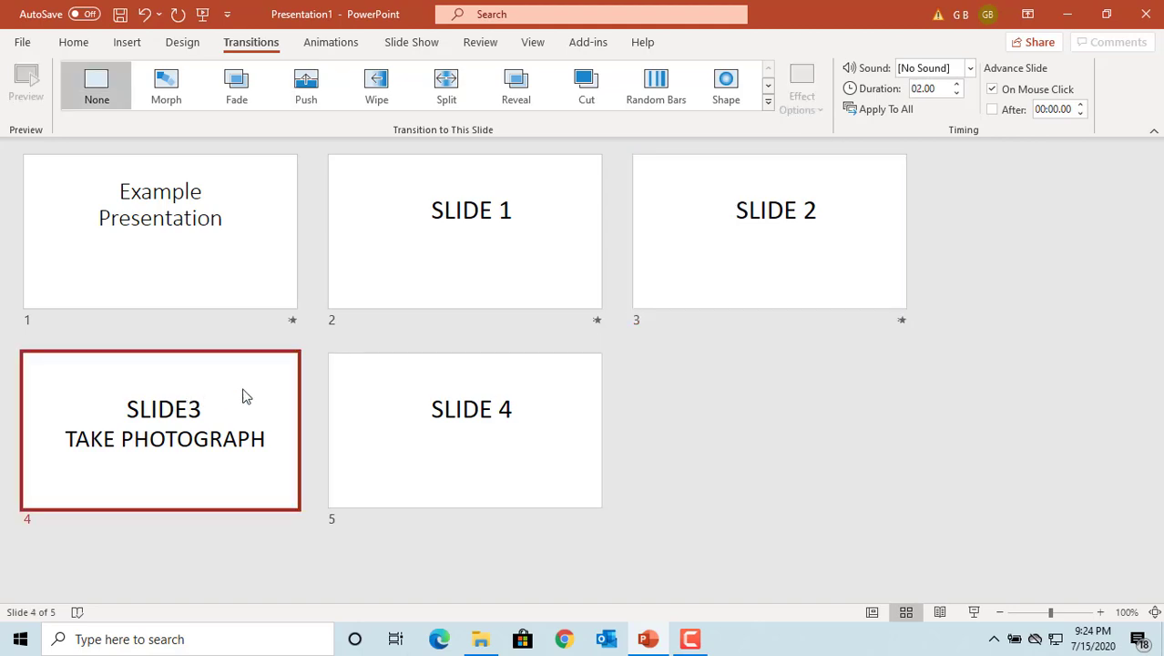
{"action": "left_click", "coordinate": [768, 107]}
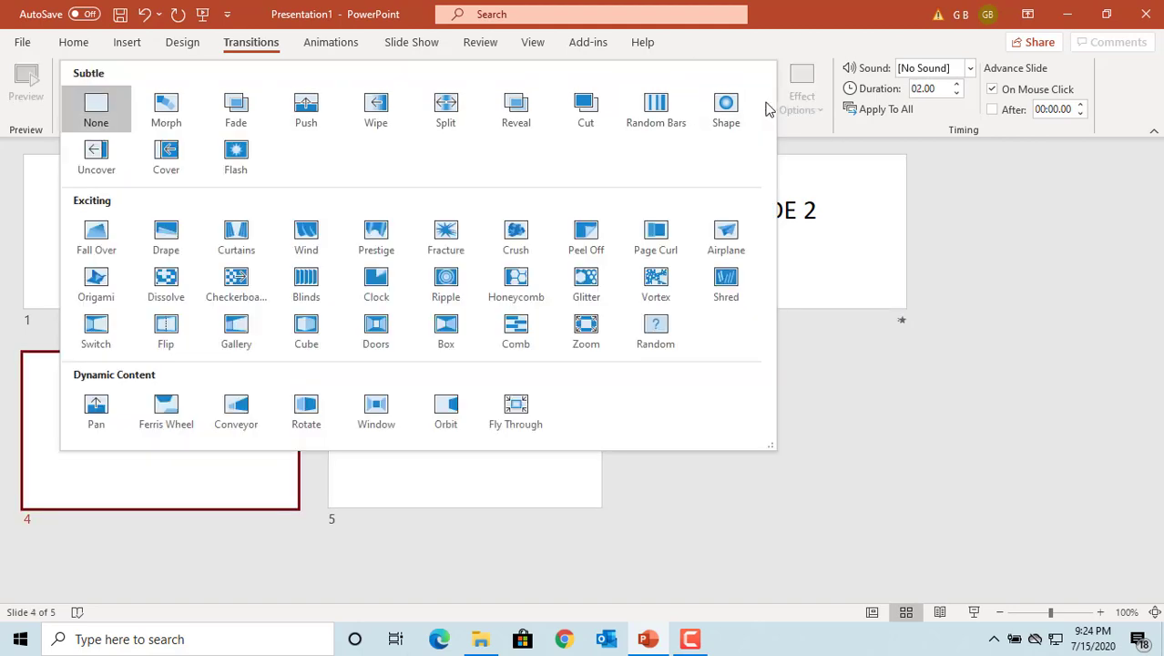
{"action": "left_click", "coordinate": [587, 233]}
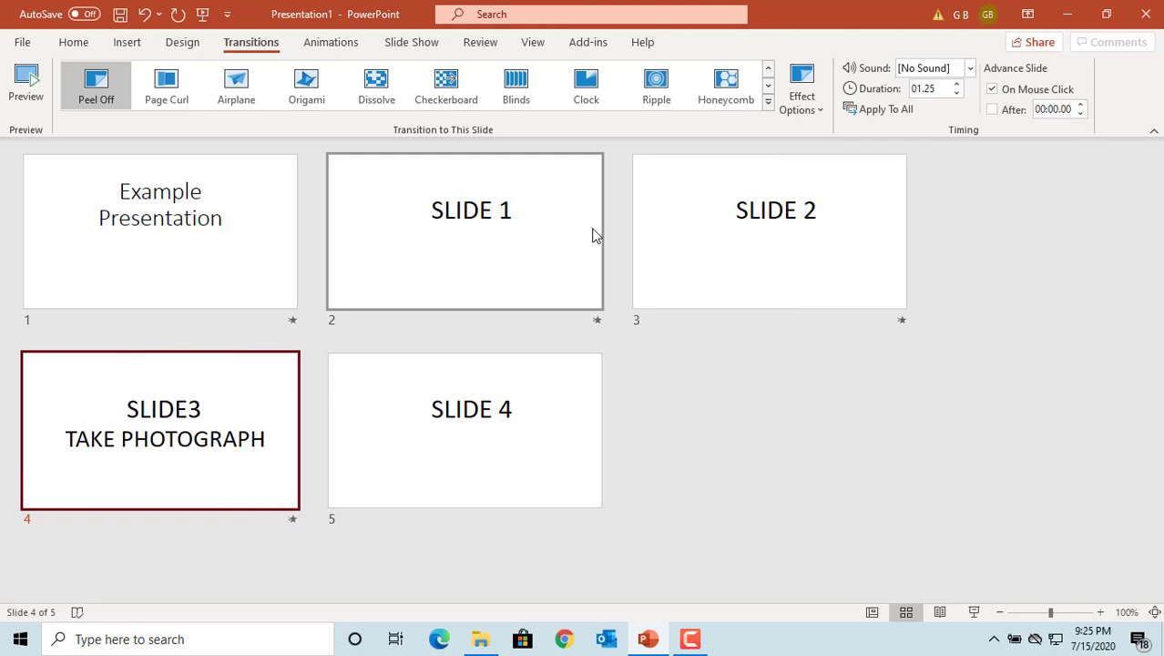
{"action": "left_click", "coordinate": [462, 424]}
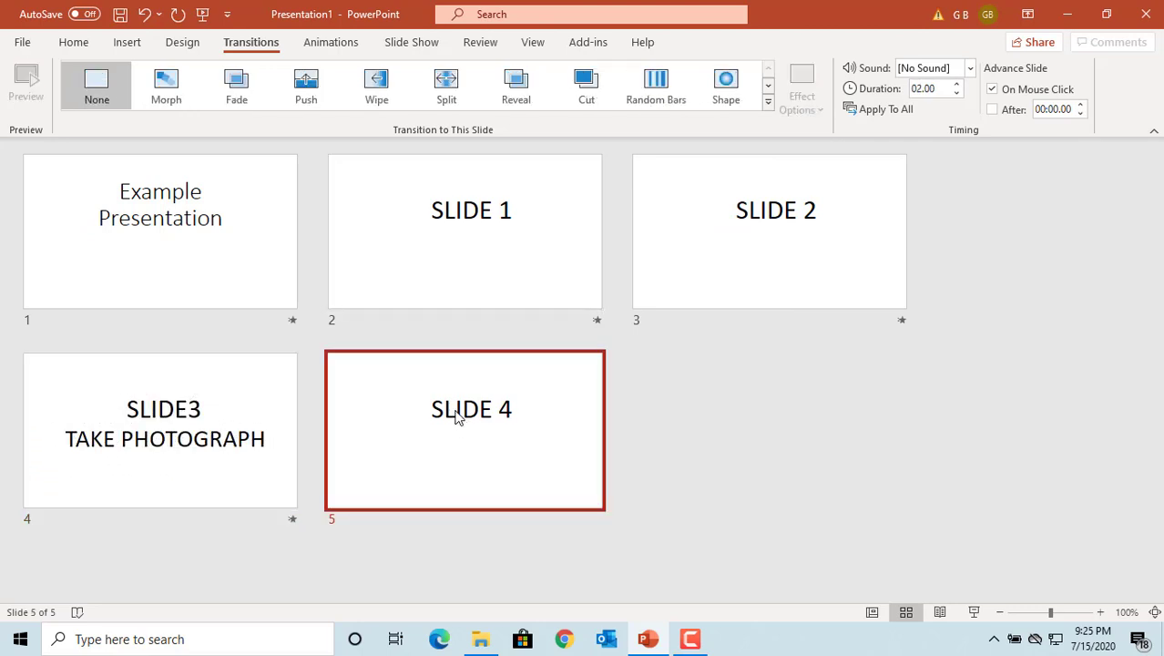
{"action": "left_click", "coordinate": [769, 104]}
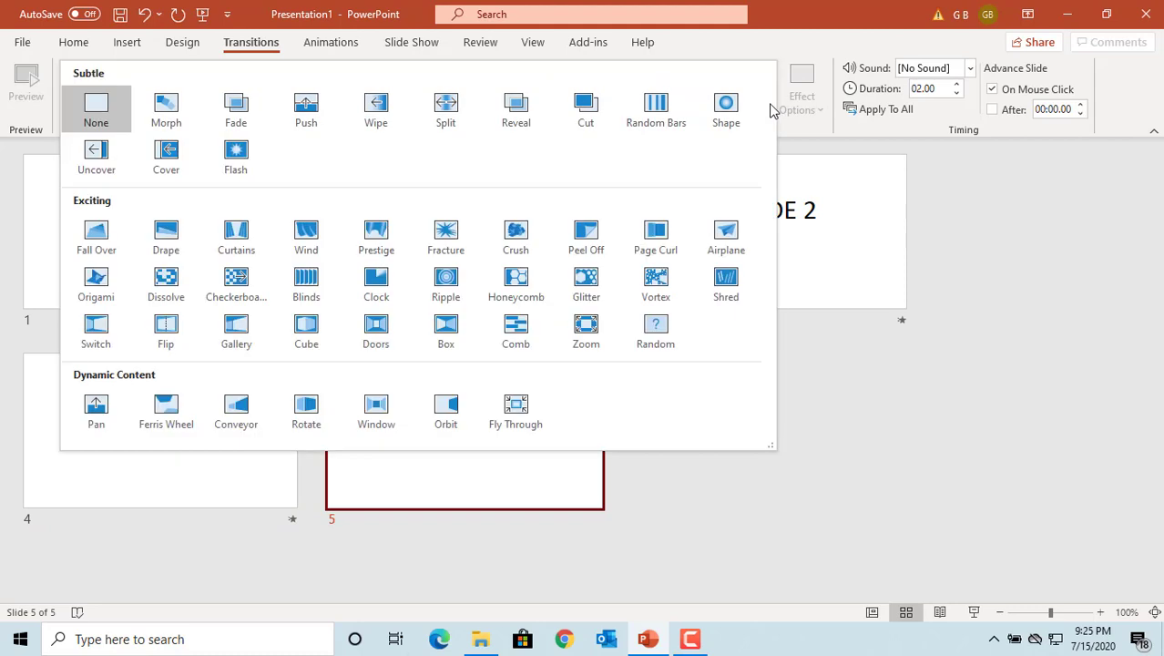
{"action": "left_click", "coordinate": [446, 241]}
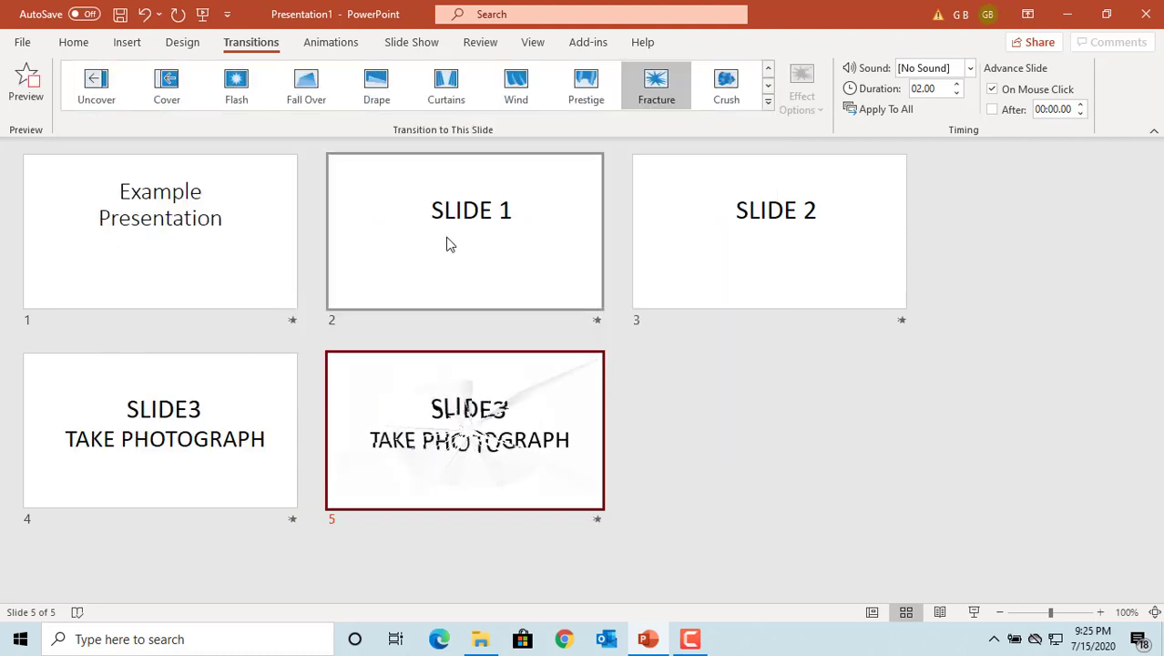
Lower slide 5's Fracture duration from 02.00 to 01.50 seconds
{"action": "left_click", "coordinate": [957, 94]}
{"action": "left_click", "coordinate": [957, 94]}
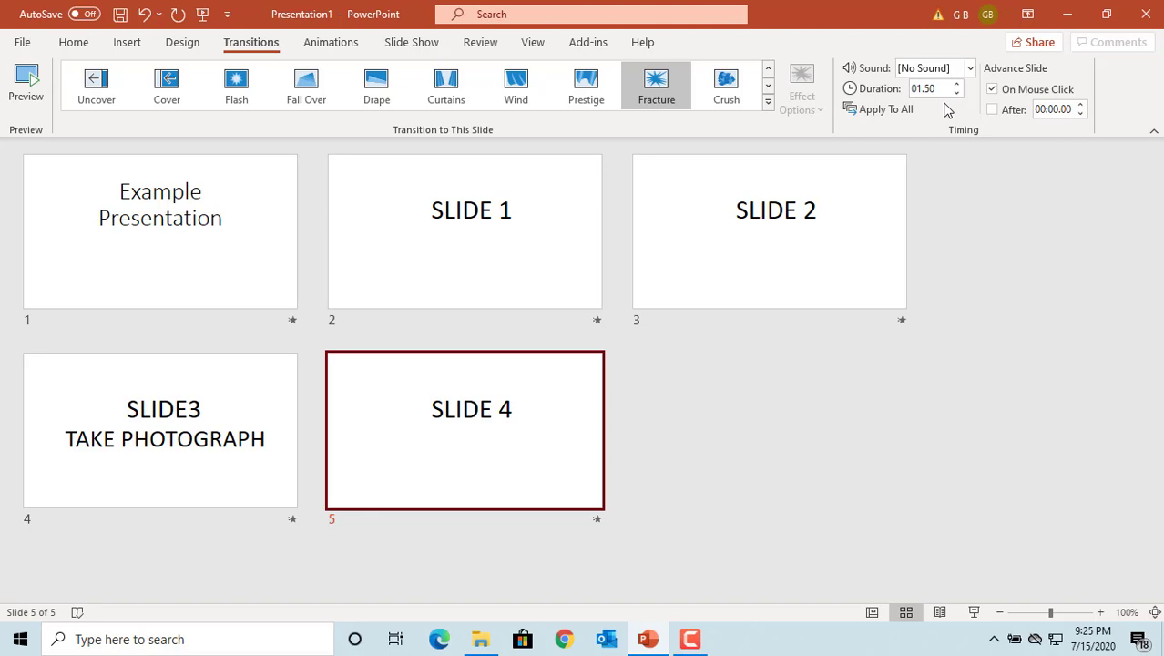
{"action": "left_click", "coordinate": [736, 235]}
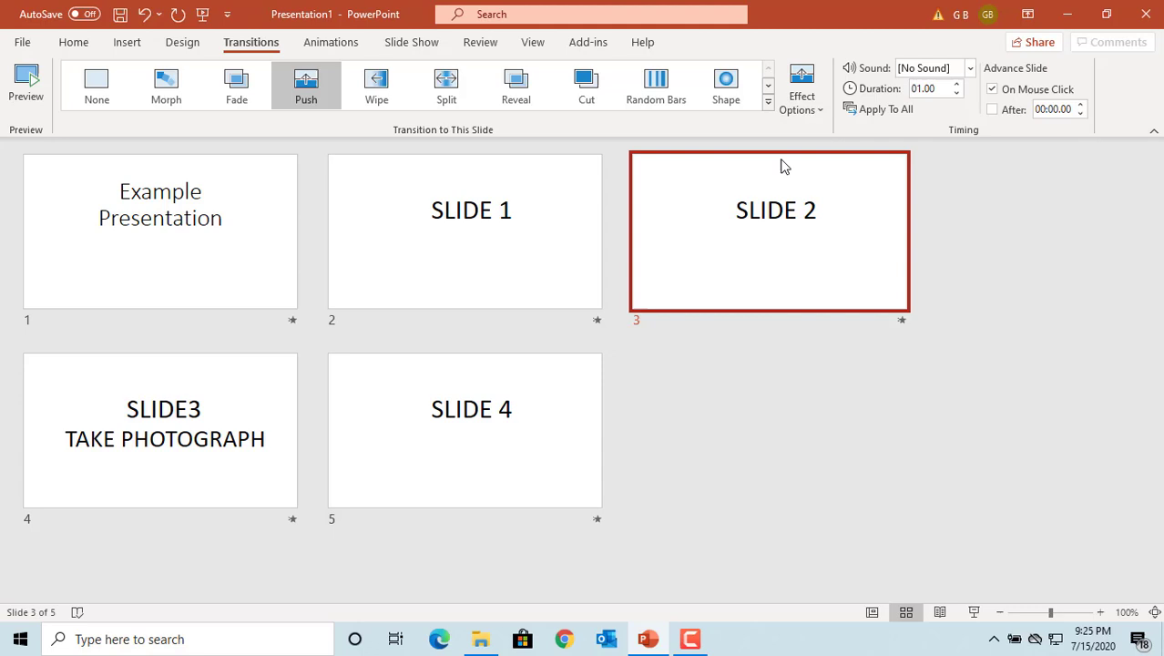
{"action": "left_click", "coordinate": [821, 111]}
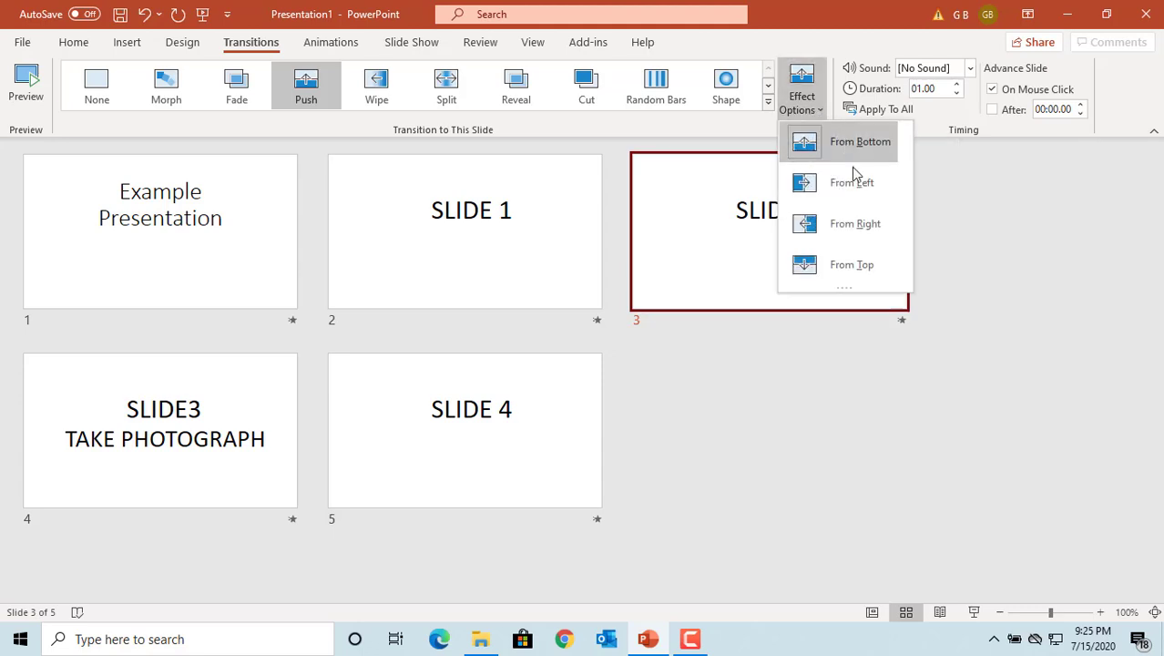
{"action": "left_click", "coordinate": [718, 236]}
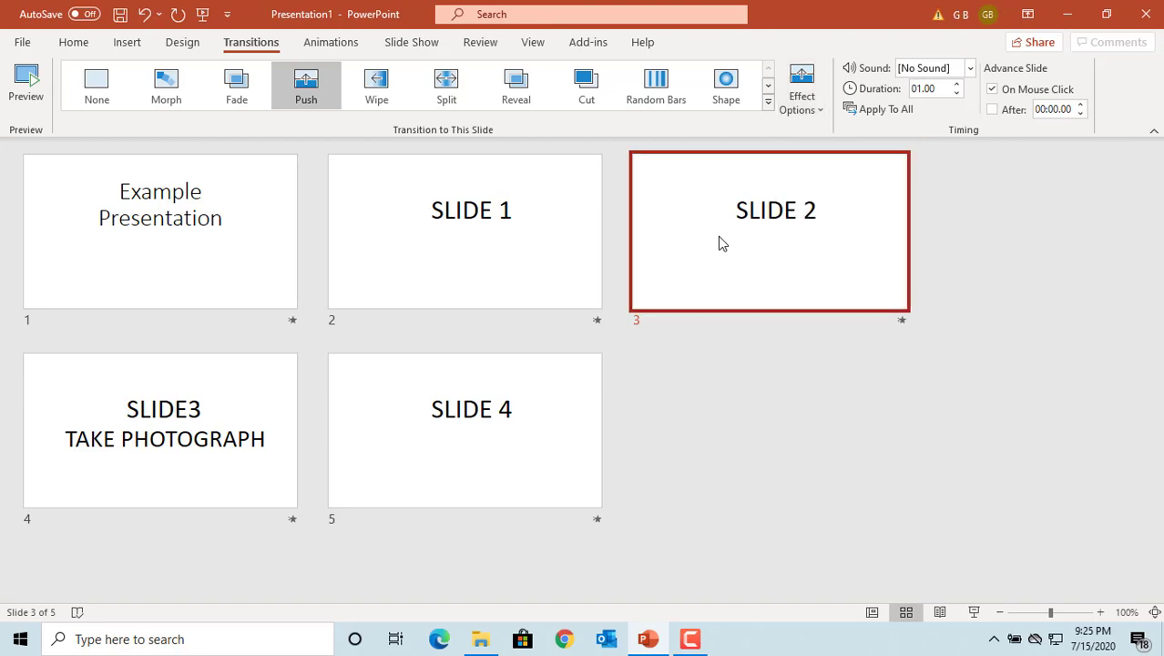
{"action": "left_click", "coordinate": [449, 225]}
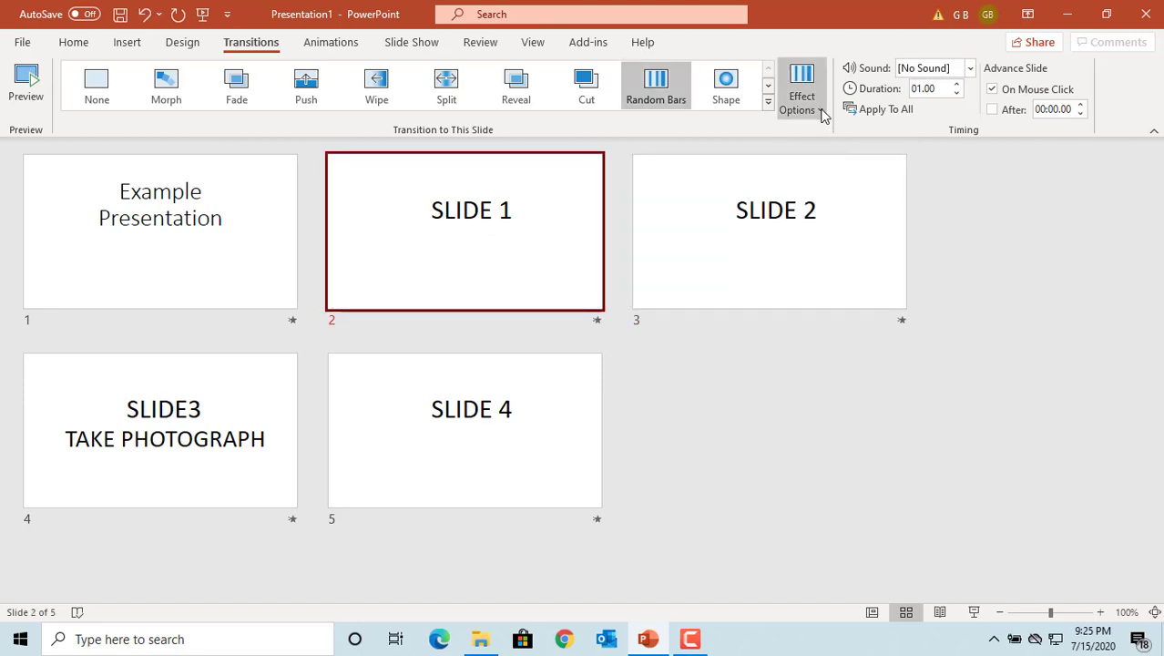
{"action": "left_click", "coordinate": [821, 111]}
{"action": "left_click", "coordinate": [822, 112]}
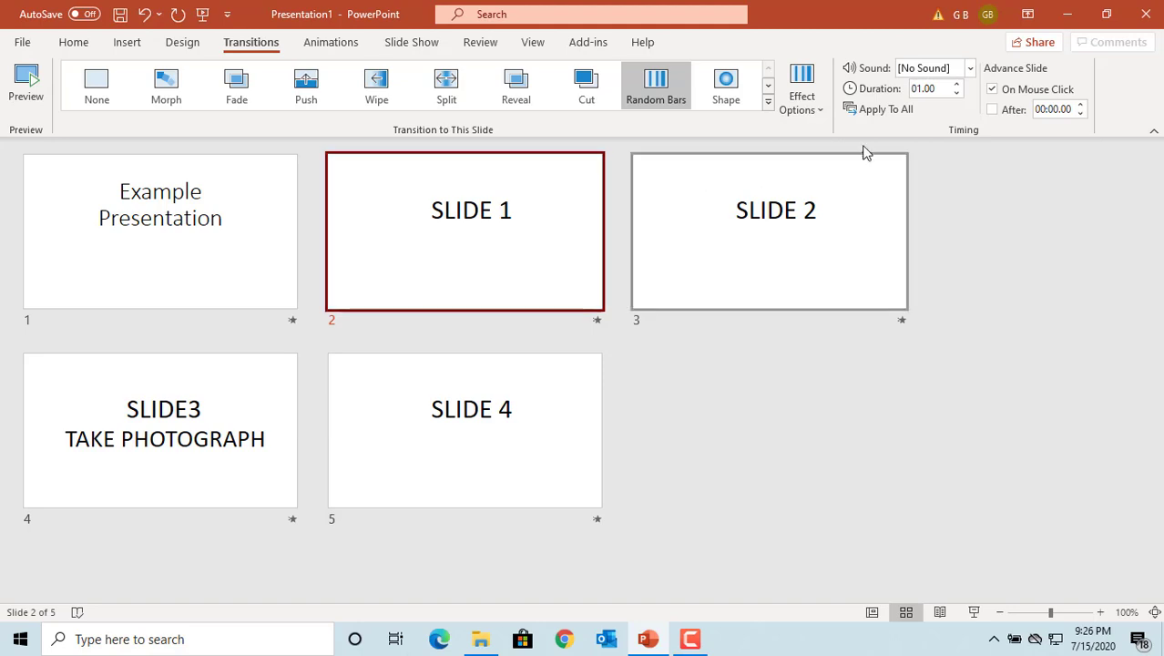
{"action": "left_click", "coordinate": [971, 70]}
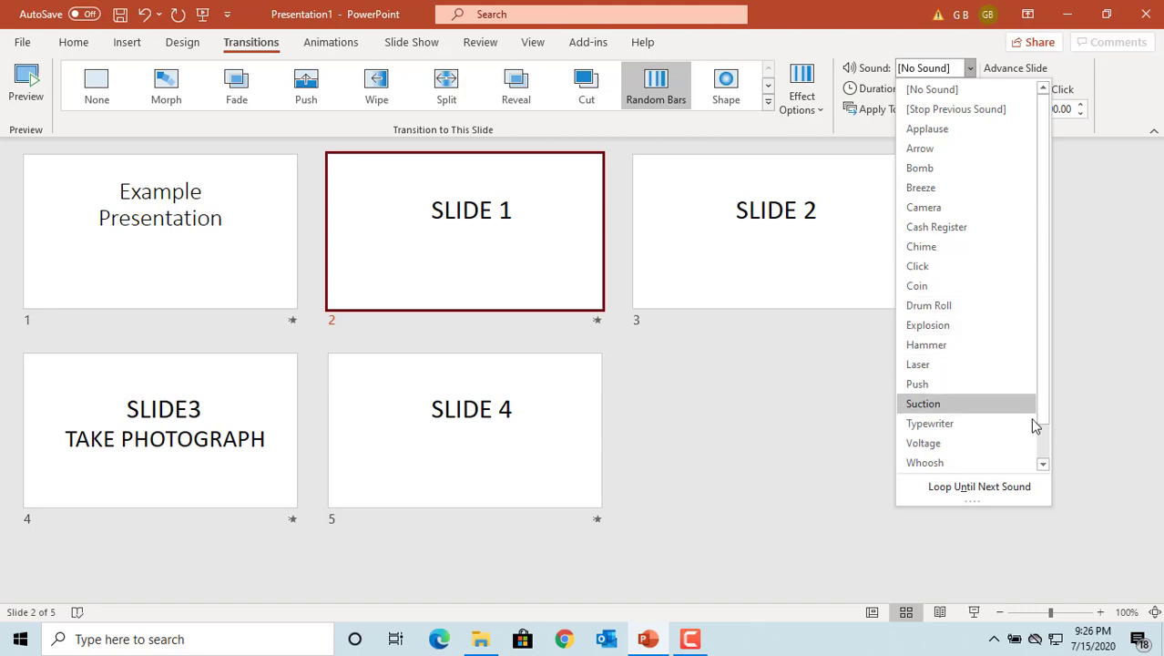
{"action": "left_click", "coordinate": [1045, 465]}
{"action": "left_click", "coordinate": [1044, 465]}
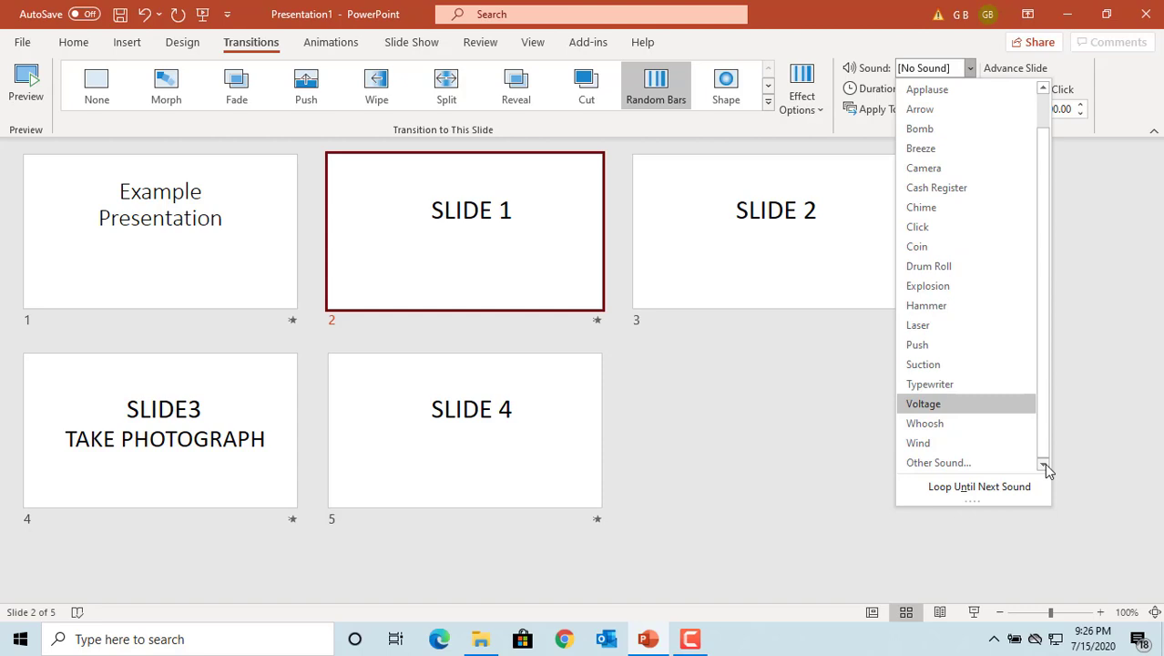
{"action": "left_click", "coordinate": [984, 465]}
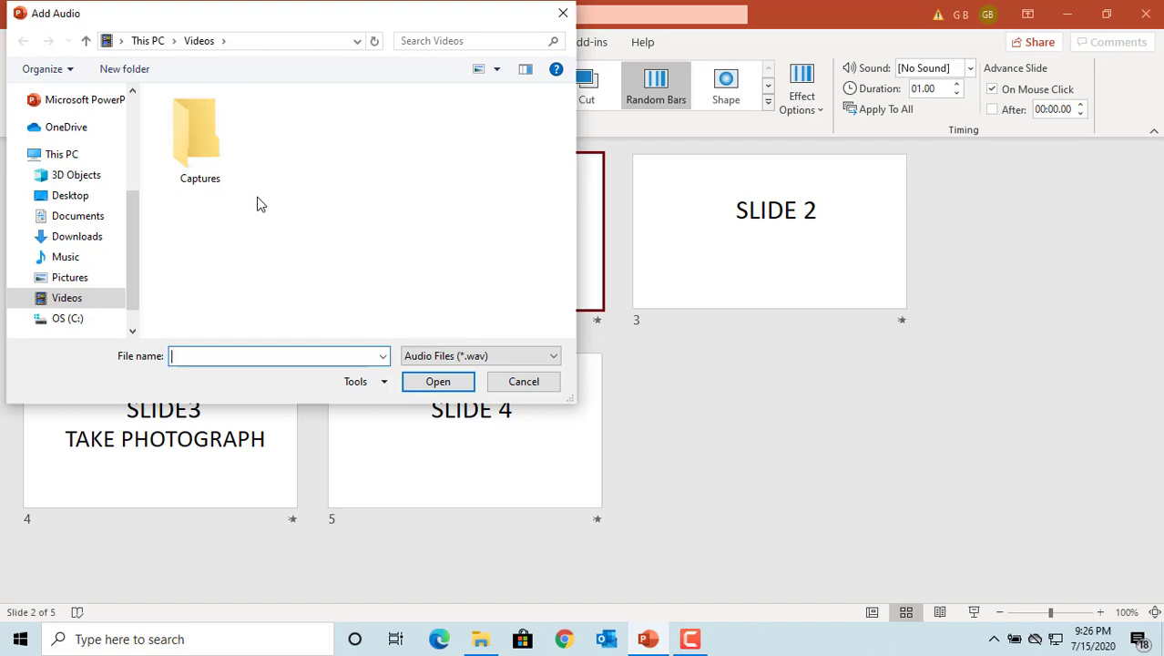
{"action": "left_click", "coordinate": [528, 383]}
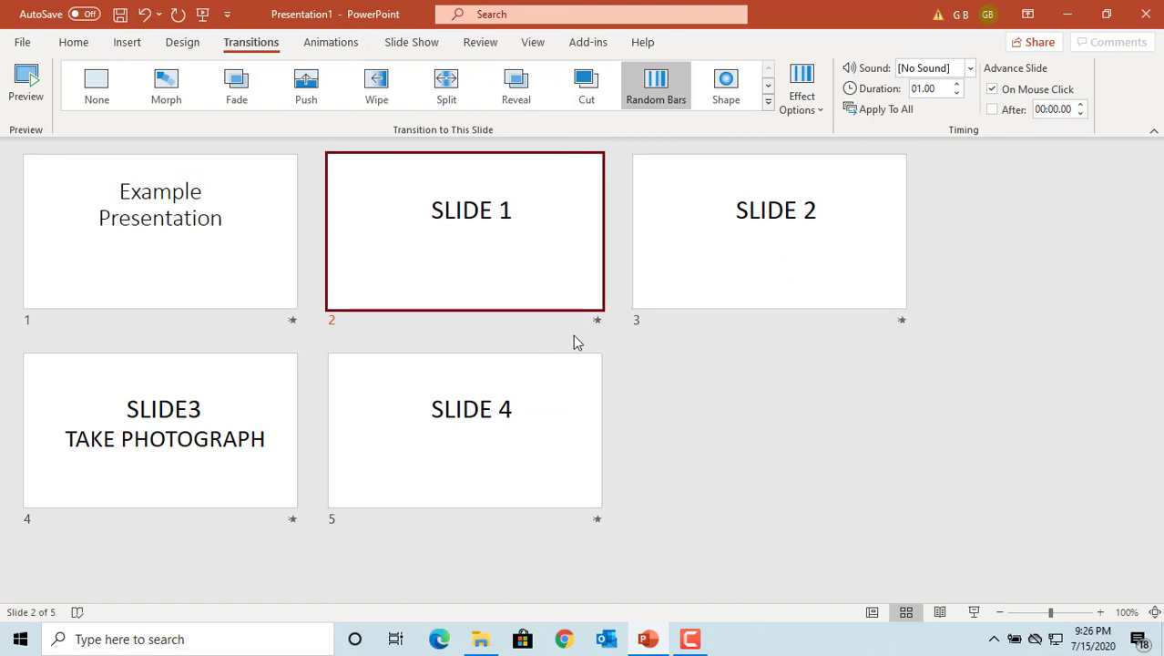
Set the Camera sound on the TAKE PHOTOGRAPH slide's Peel Off transition
{"action": "left_click", "coordinate": [235, 436]}
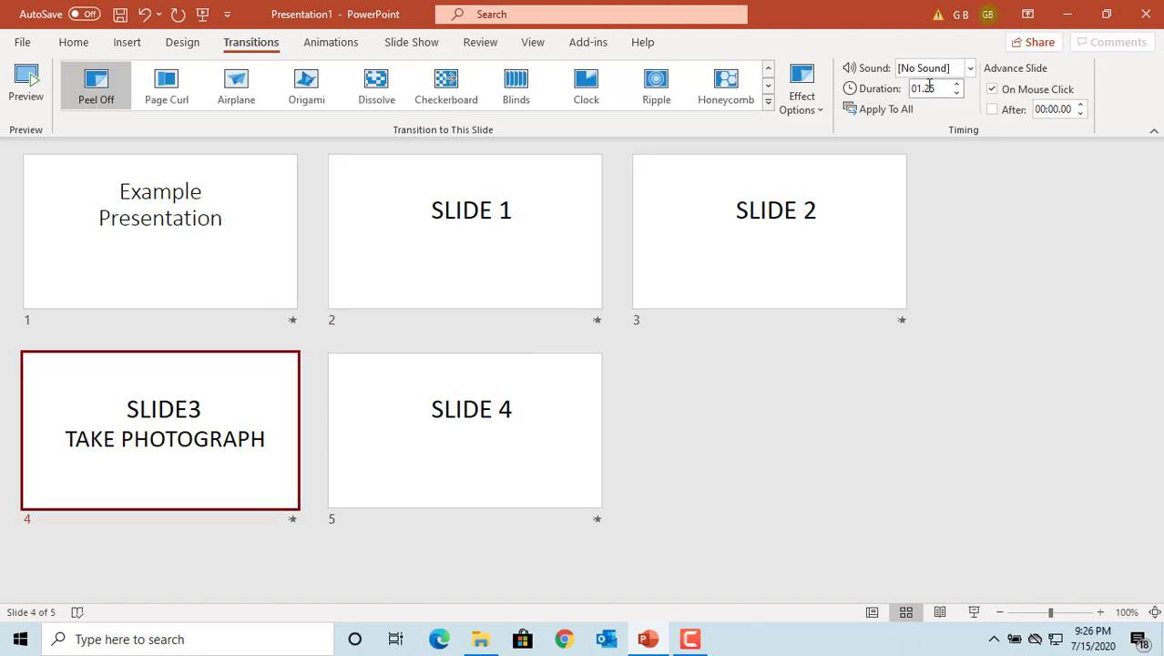
{"action": "left_click", "coordinate": [970, 71]}
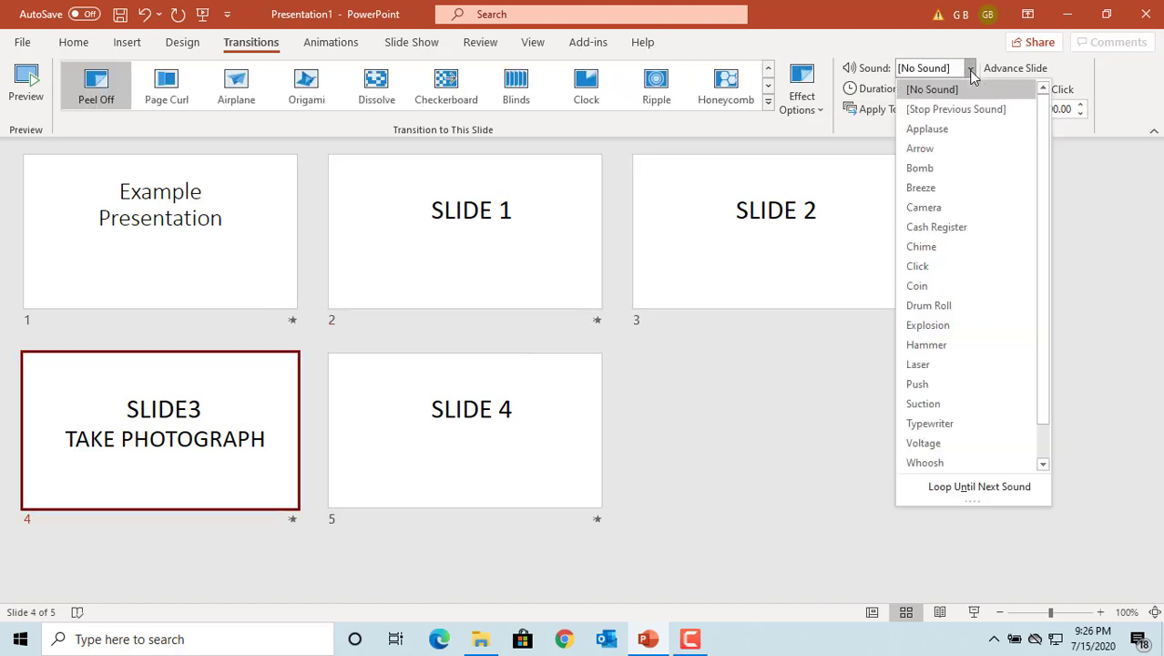
{"action": "left_click", "coordinate": [950, 208]}
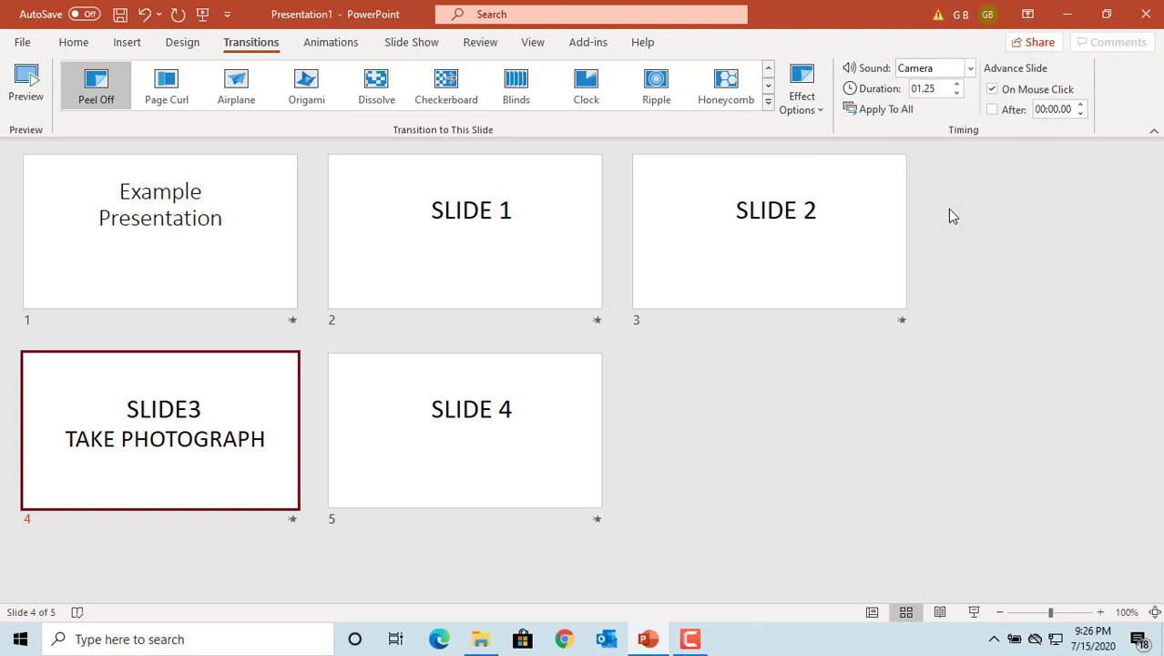
Enable Advance Slide After on slide 4 and set it to 00:02.00
{"action": "left_click", "coordinate": [994, 110]}
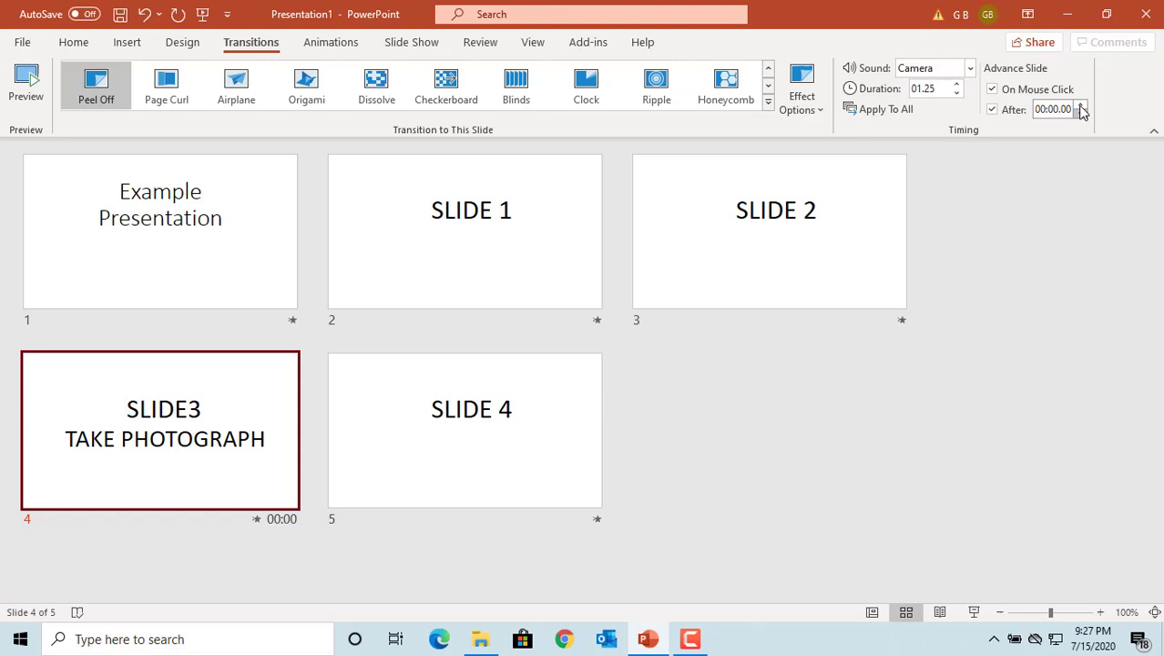
{"action": "left_click", "coordinate": [1080, 106]}
{"action": "left_click", "coordinate": [1081, 106]}
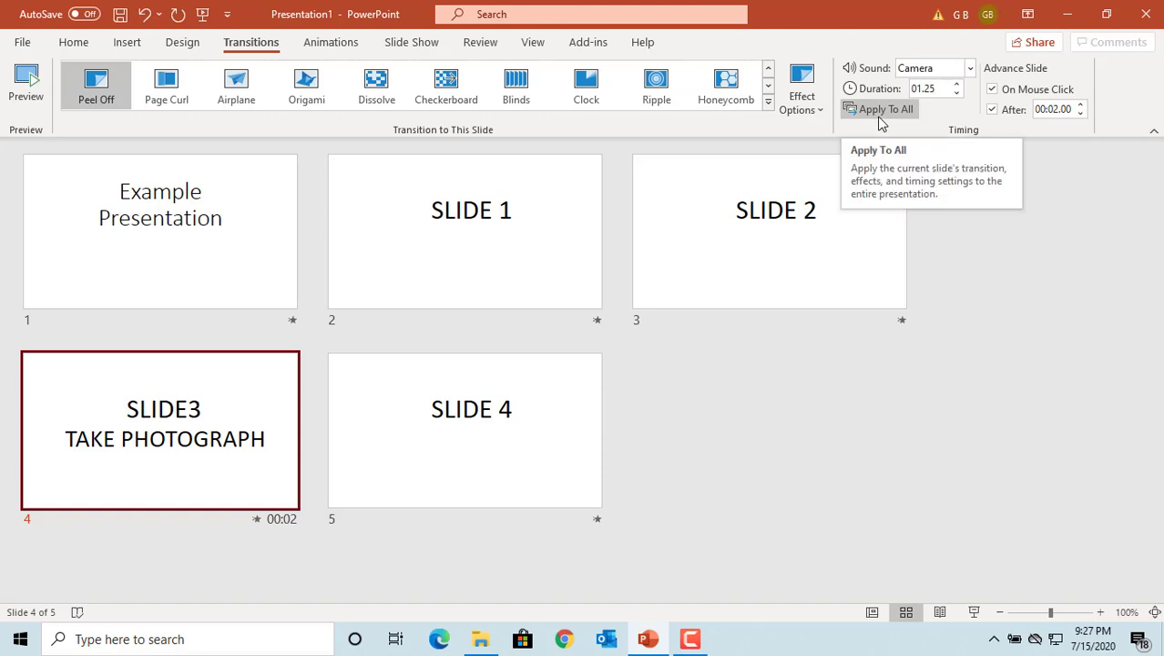
Set the title slide and slide 2 to advance automatically after 00:02.00
{"action": "left_click", "coordinate": [259, 260]}
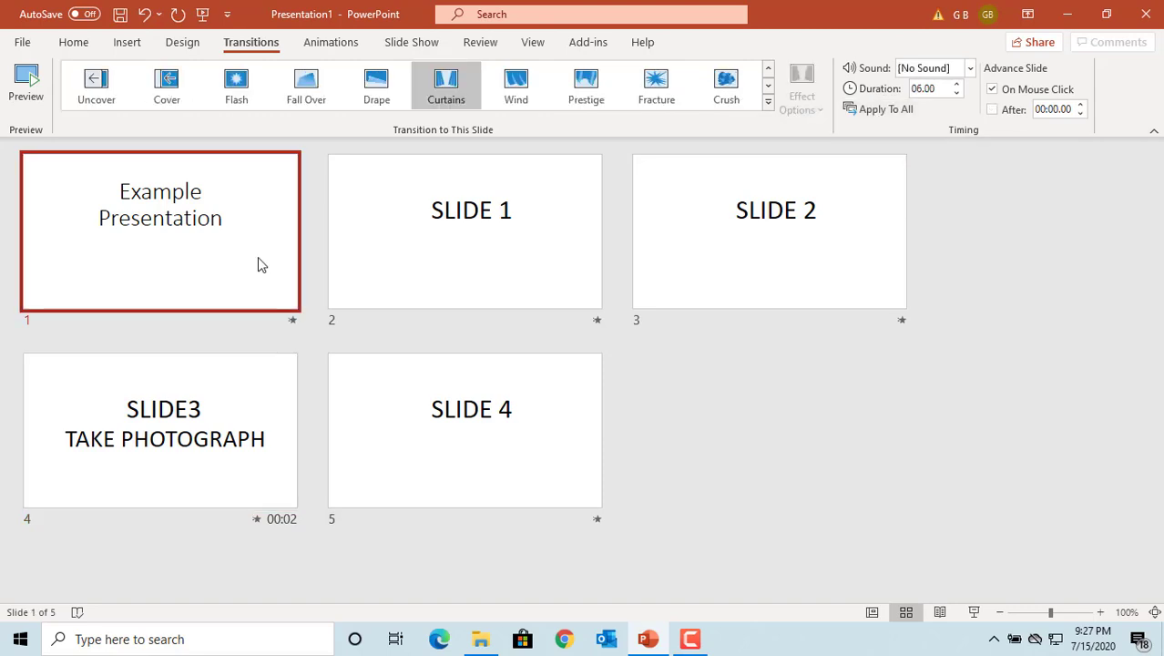
{"action": "left_click", "coordinate": [1080, 104]}
{"action": "left_click", "coordinate": [1081, 104]}
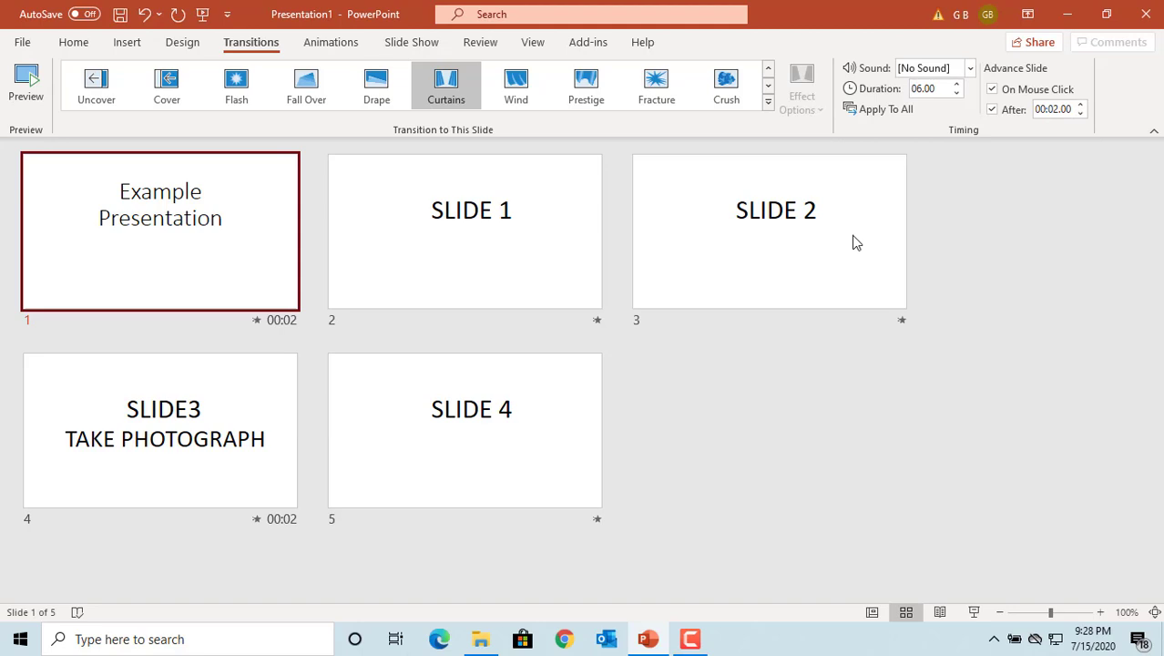
{"action": "left_click", "coordinate": [539, 275]}
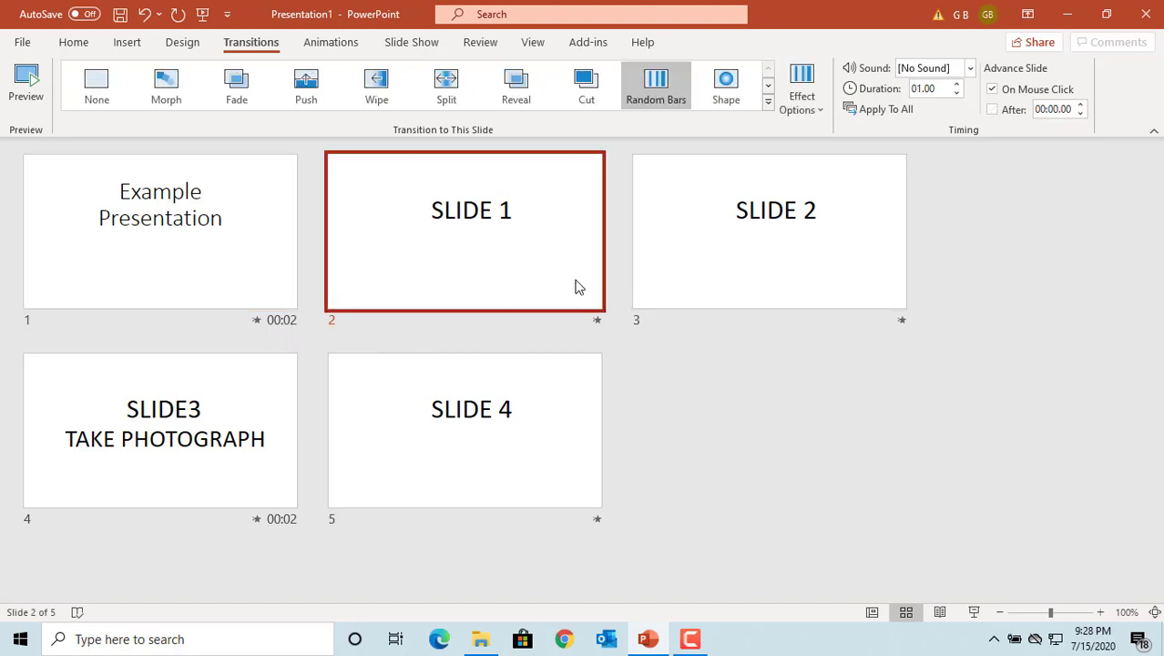
{"action": "left_click", "coordinate": [1082, 106]}
{"action": "left_click", "coordinate": [1081, 106]}
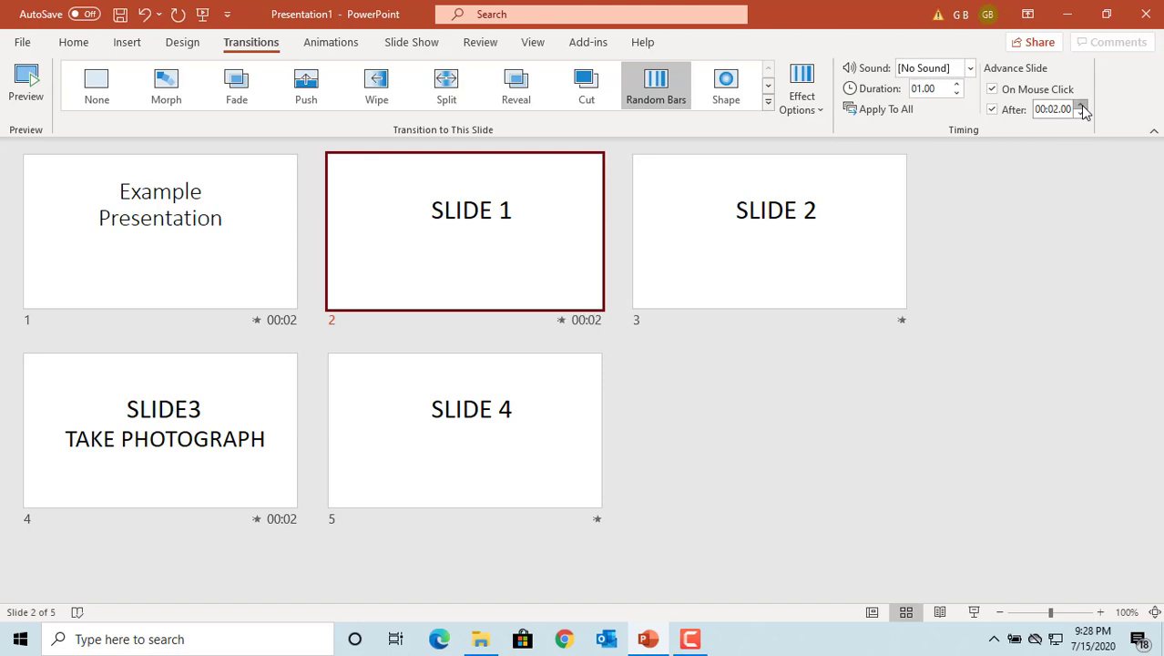
Set slides 3 and 5 to advance automatically after 00:02.00 as well
{"action": "left_click", "coordinate": [844, 260]}
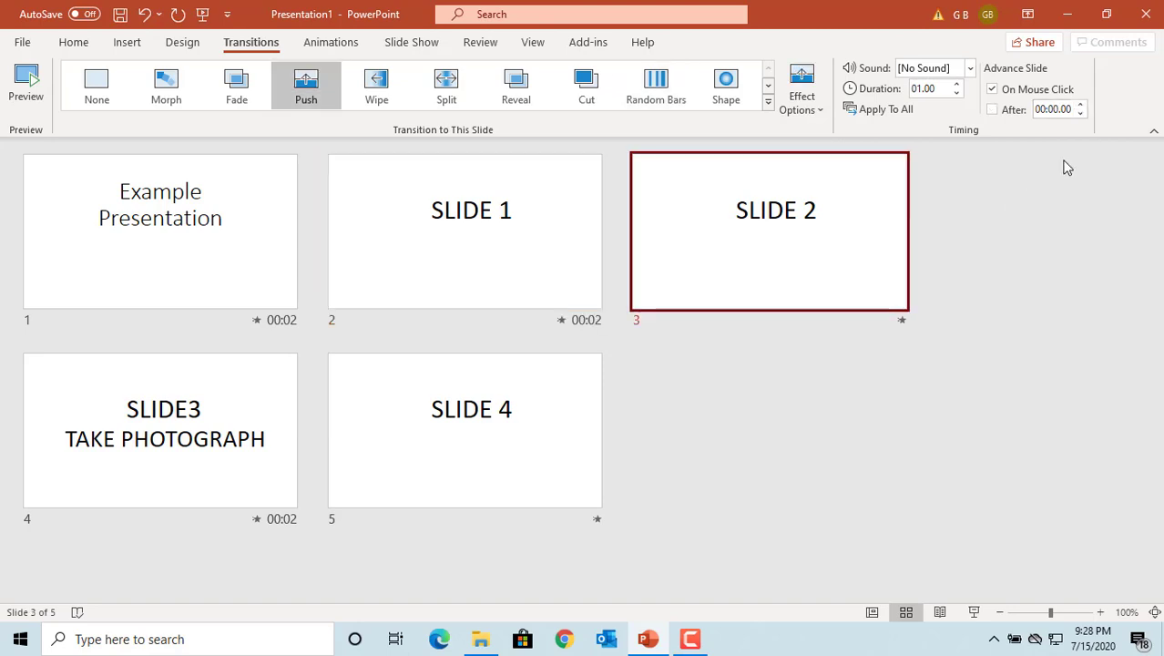
{"action": "left_click", "coordinate": [1082, 105]}
{"action": "left_click", "coordinate": [1082, 106]}
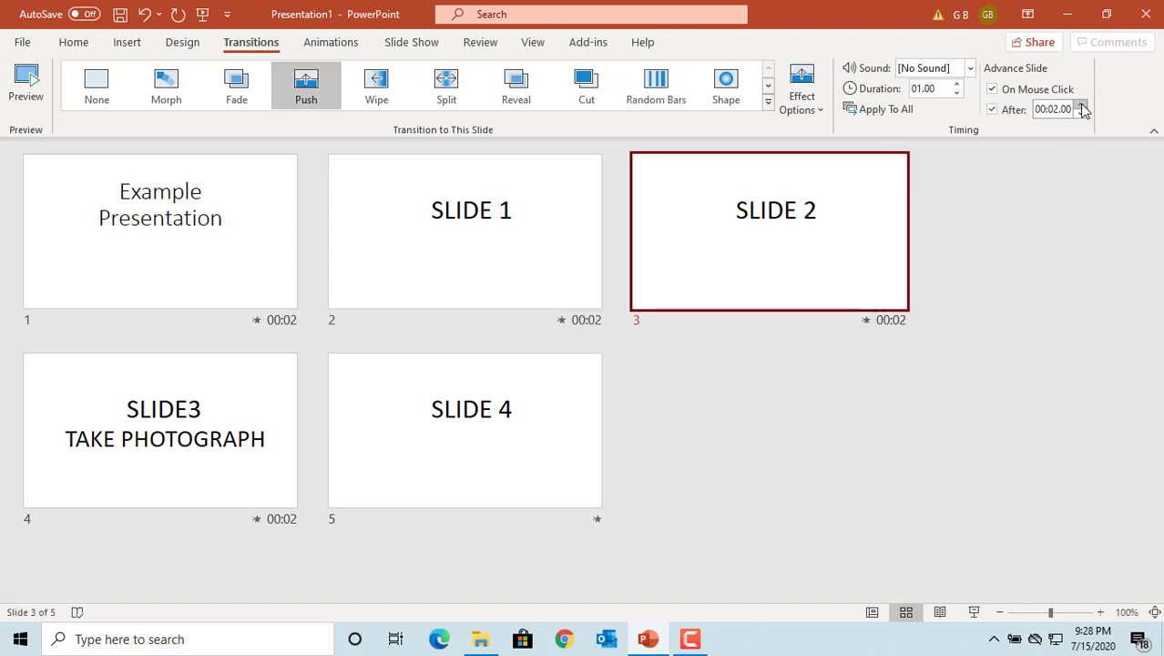
{"action": "left_click", "coordinate": [541, 465]}
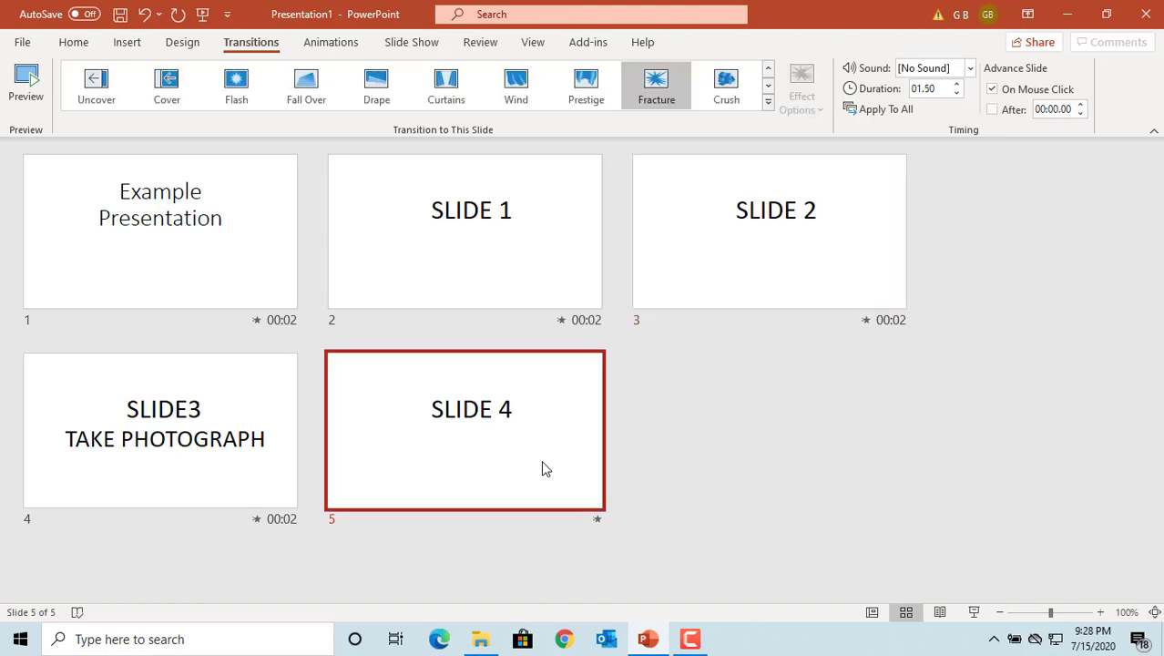
{"action": "left_click", "coordinate": [1082, 106]}
{"action": "left_click", "coordinate": [1082, 106]}
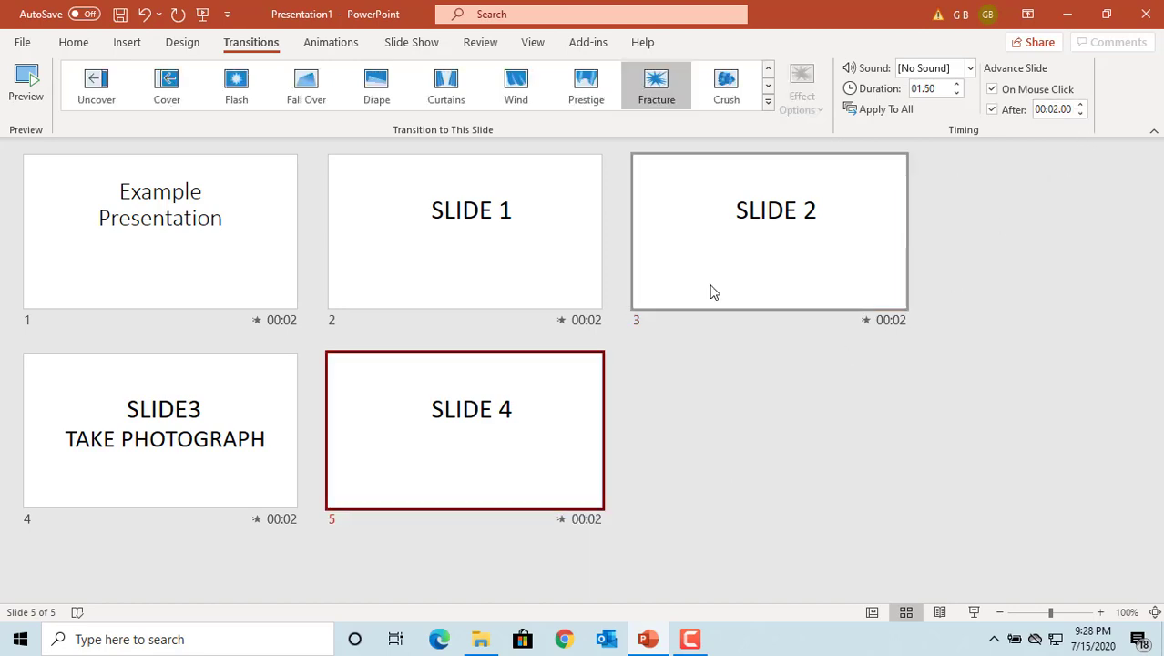
{"action": "left_click", "coordinate": [202, 455]}
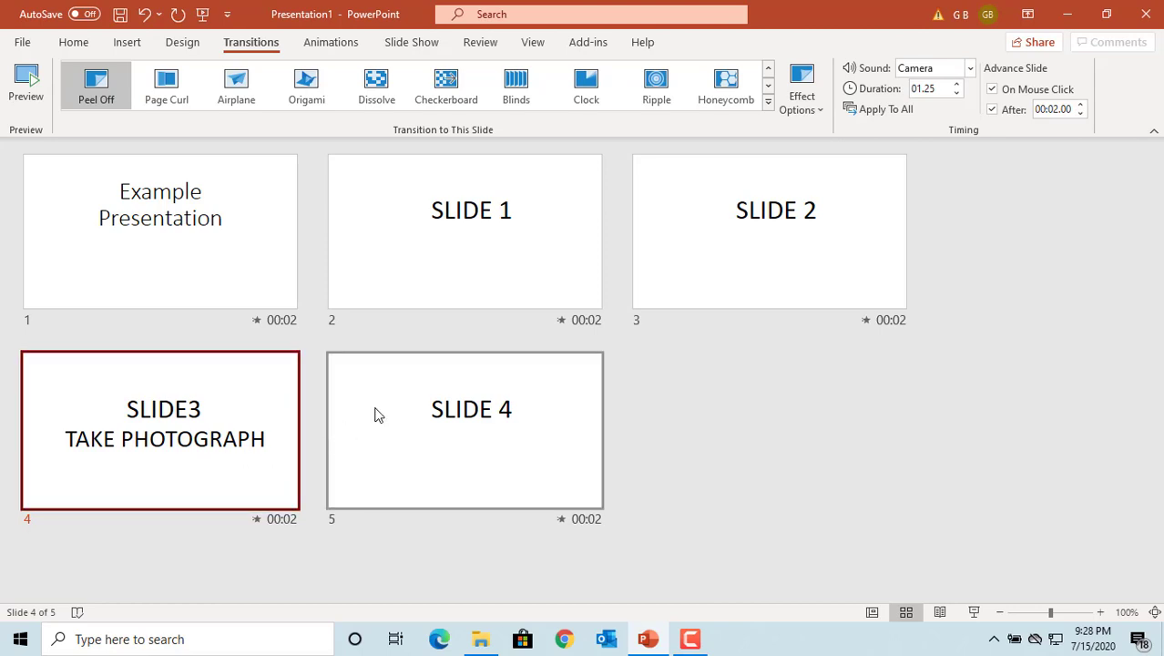
Bring up the Slide Show ribbon options for starting the presentation
{"action": "left_click", "coordinate": [421, 44]}
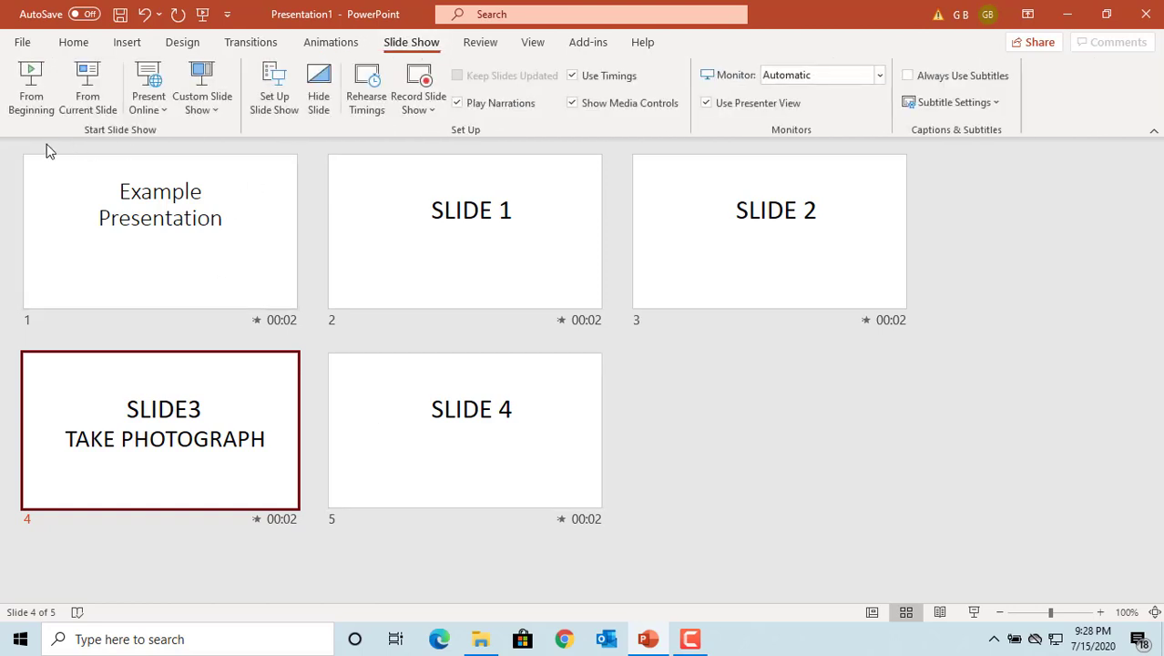